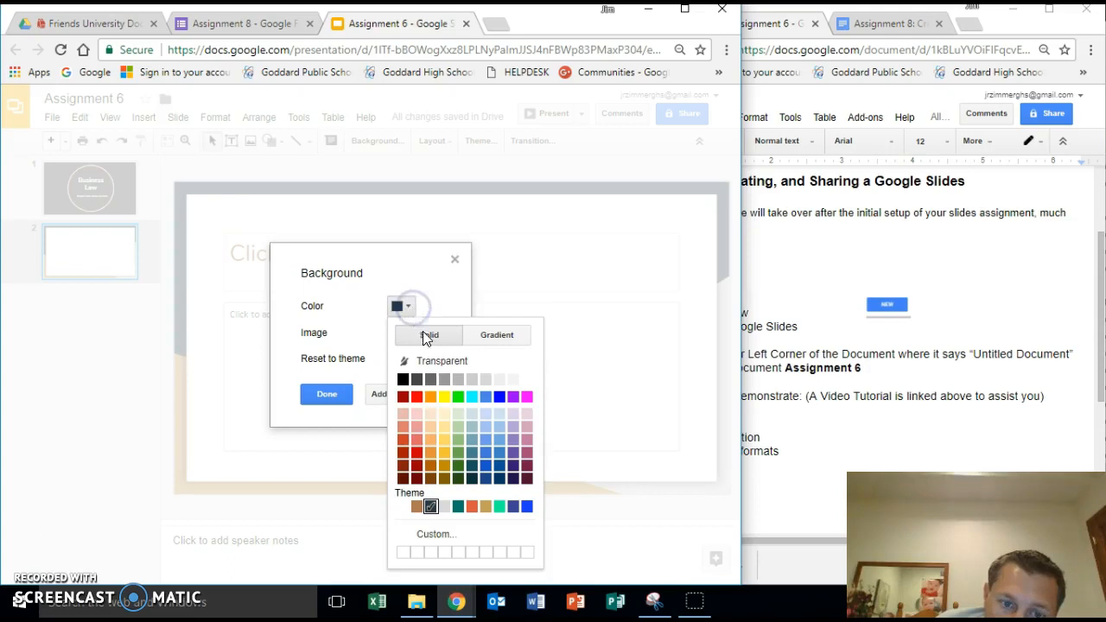
Step: Fill the second slide's background with the black radial gradient
left_click(481, 338)
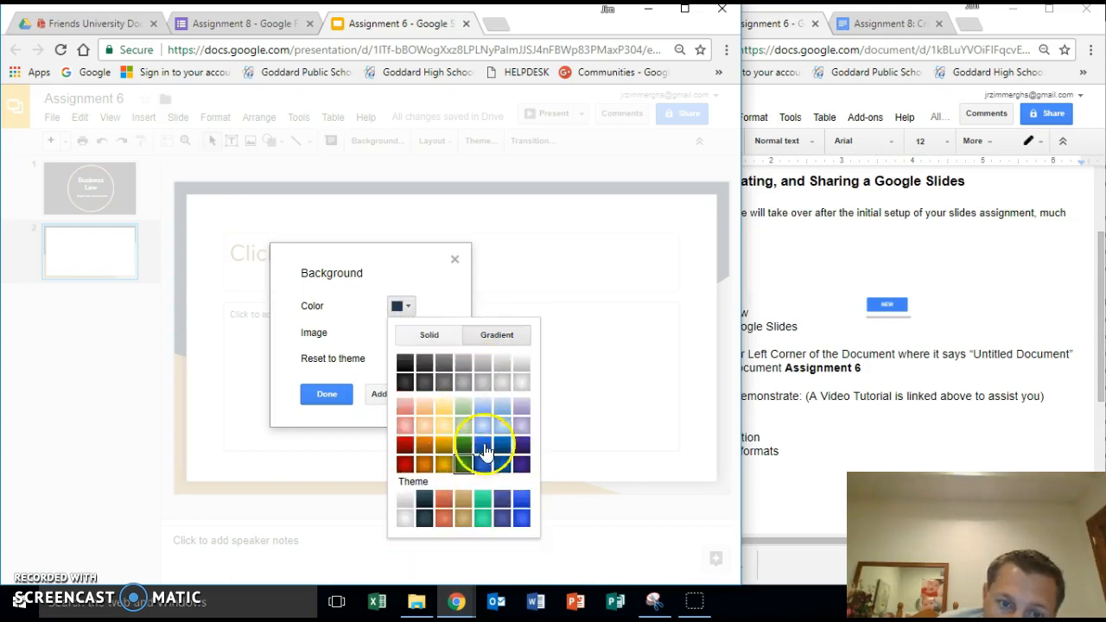
left_click(408, 383)
left_click(410, 333)
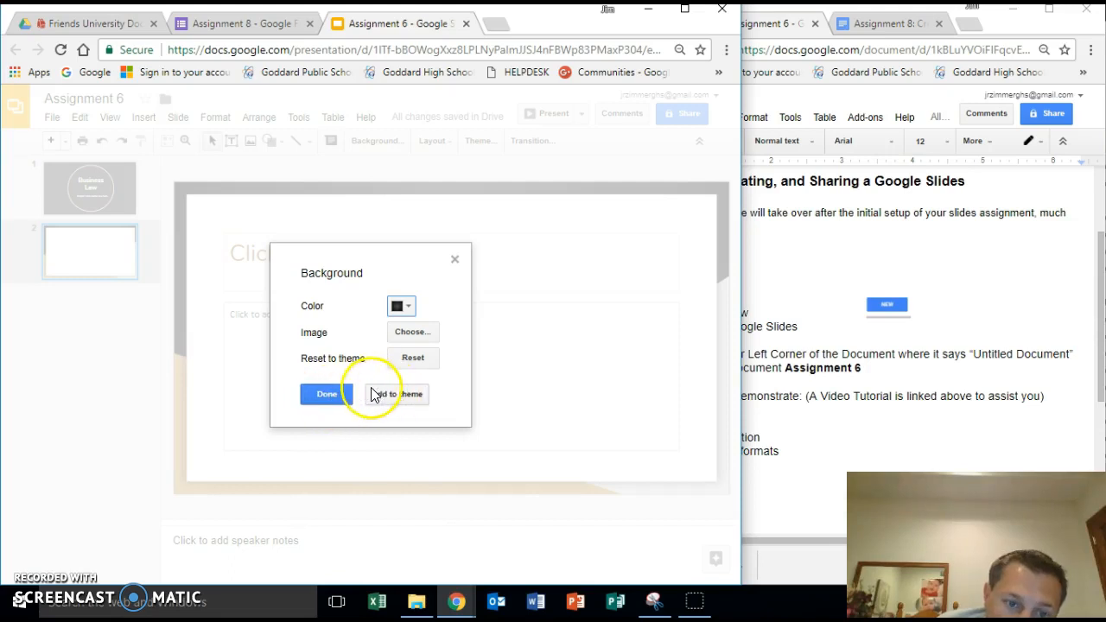
left_click(325, 394)
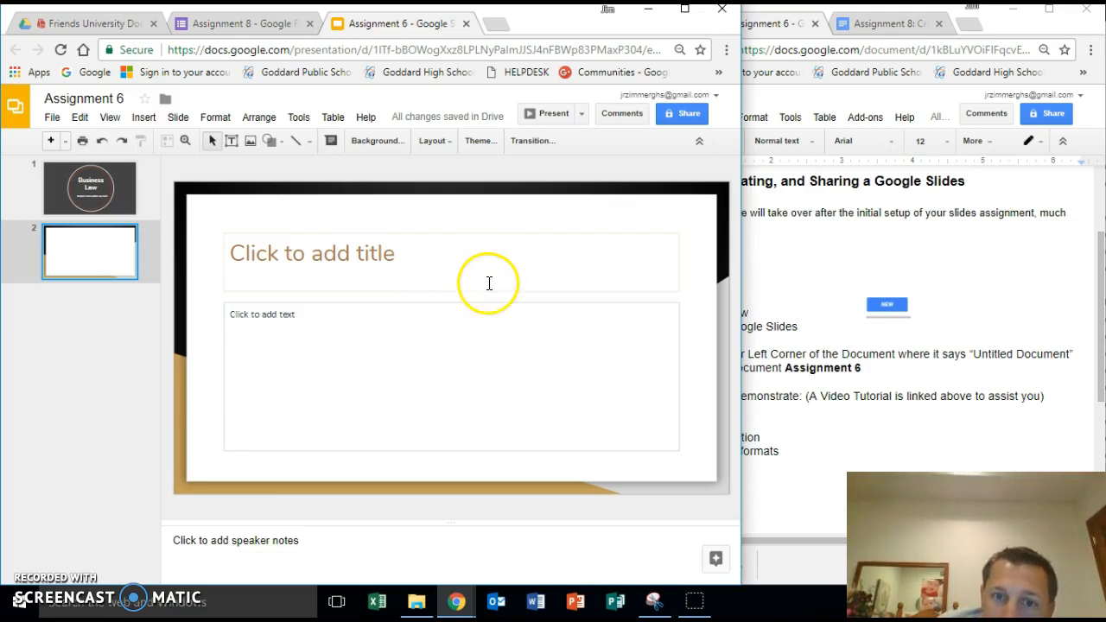
Step: Apply the Title and two columns layout to the second slide
left_click(448, 142)
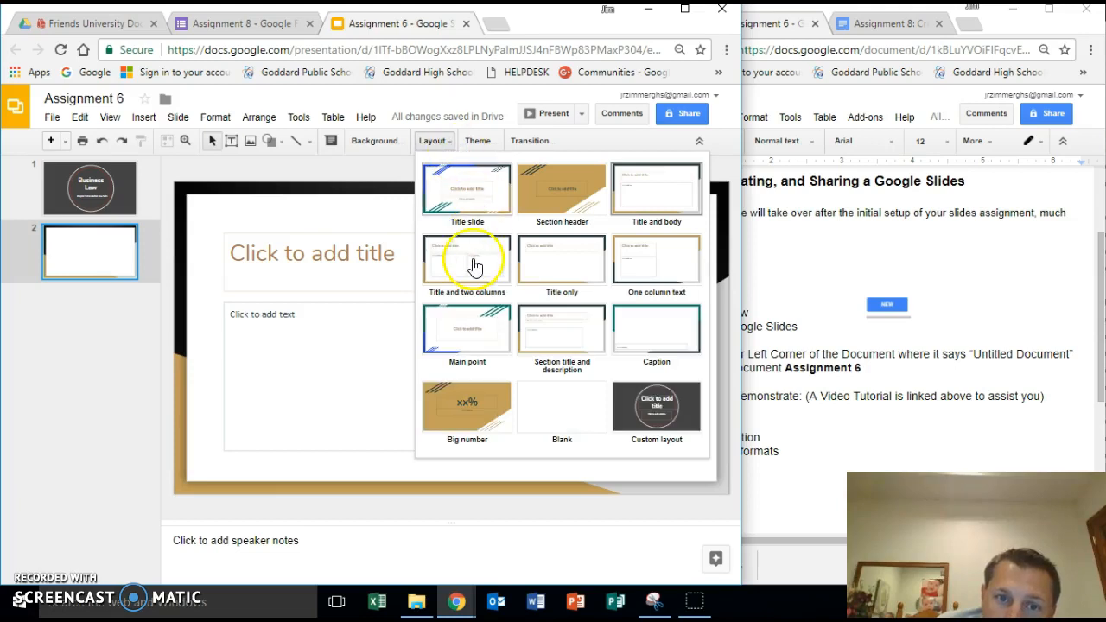
left_click(474, 264)
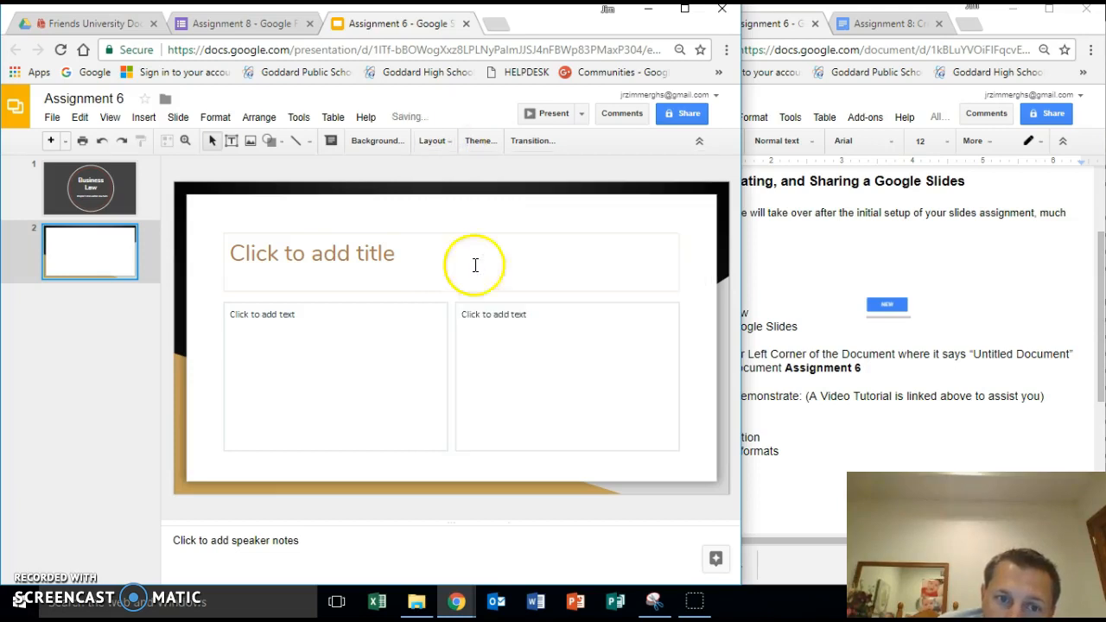
left_click(436, 141)
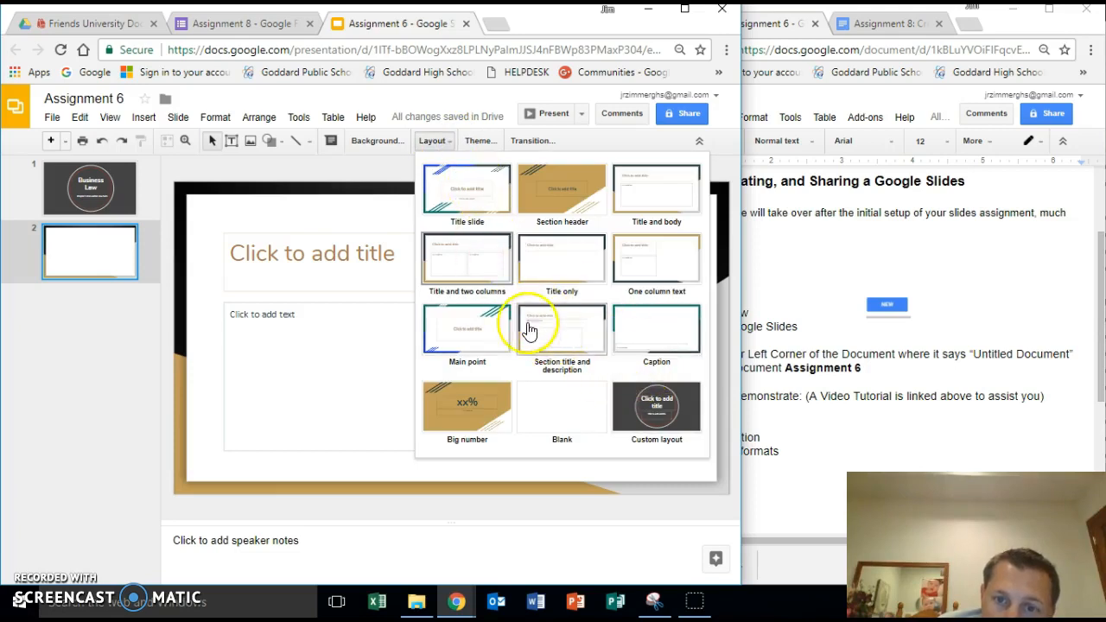
left_click(348, 311)
left_click(349, 268)
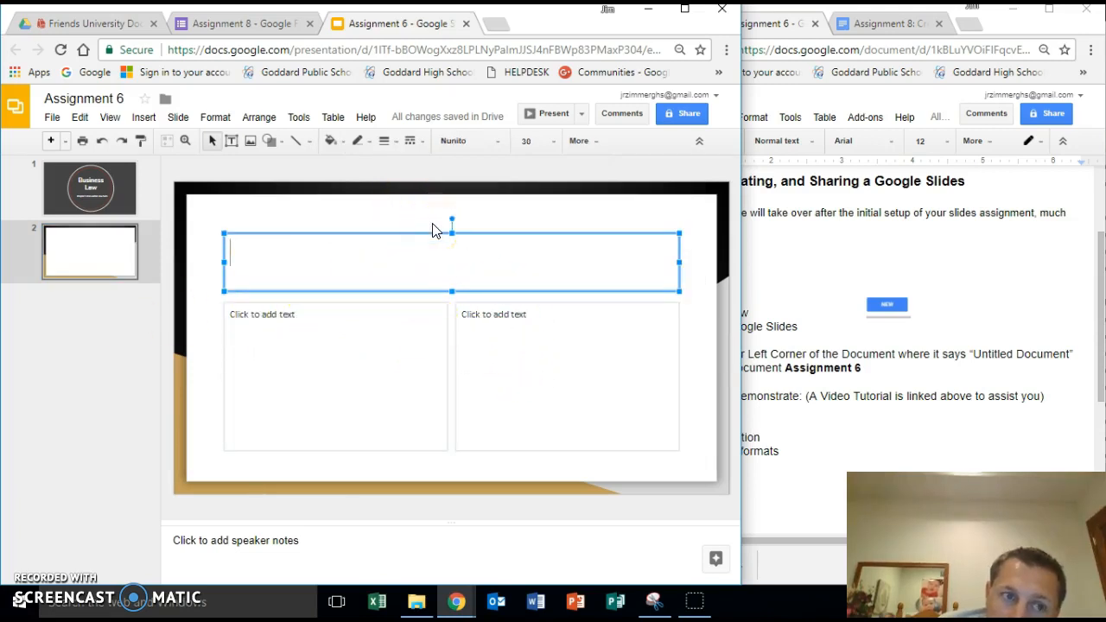
left_click(86, 255)
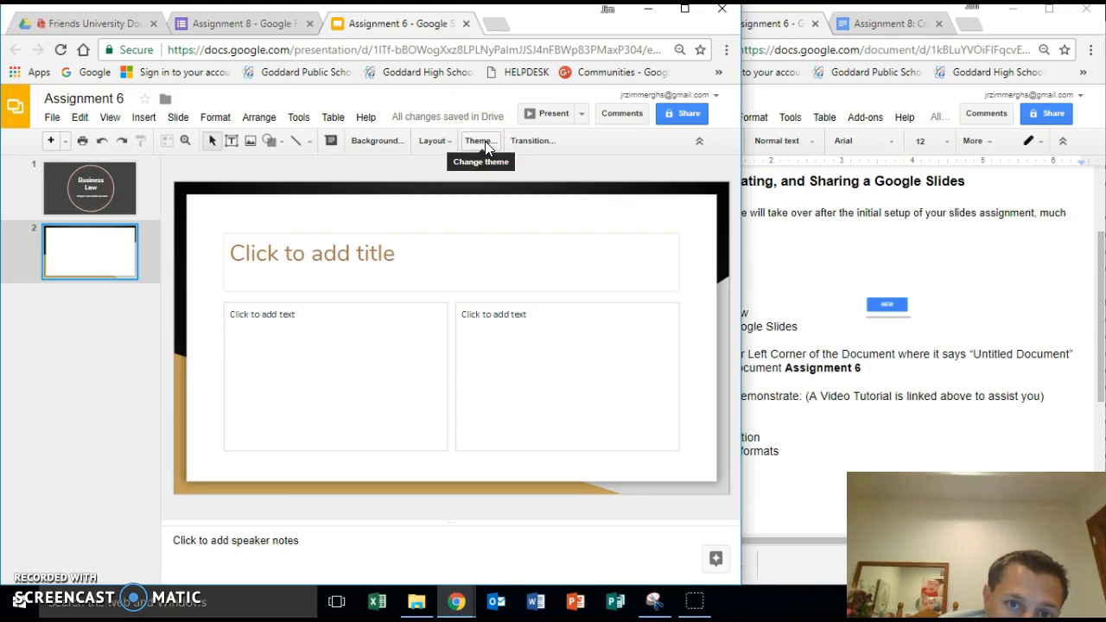
Step: Give the second slide the Slide from right transition, then play and stop its preview
left_click(531, 147)
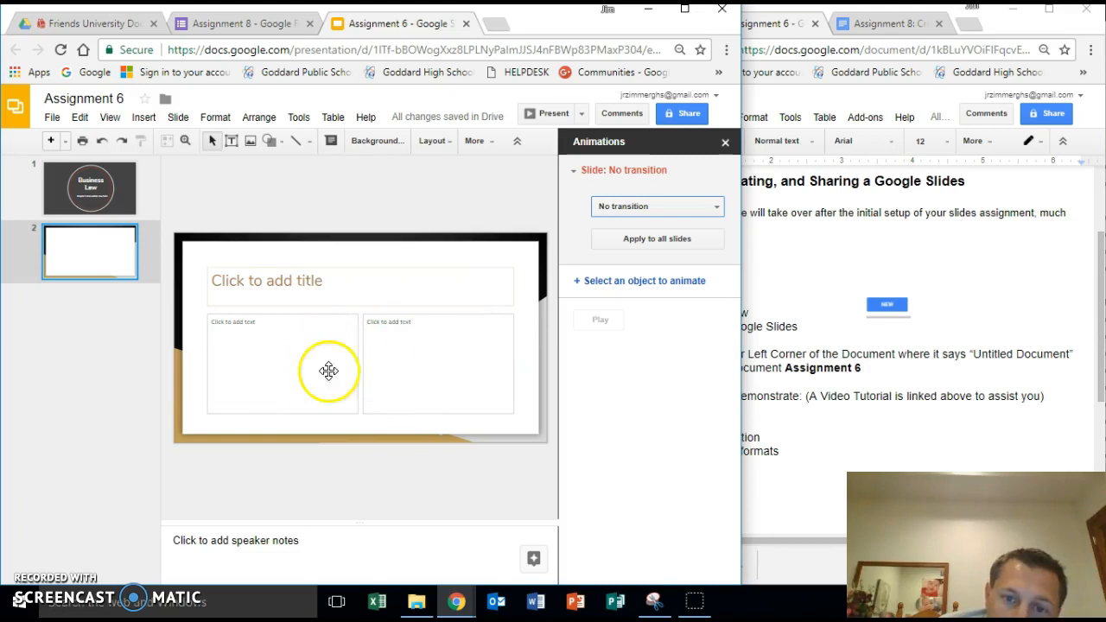
left_click(717, 212)
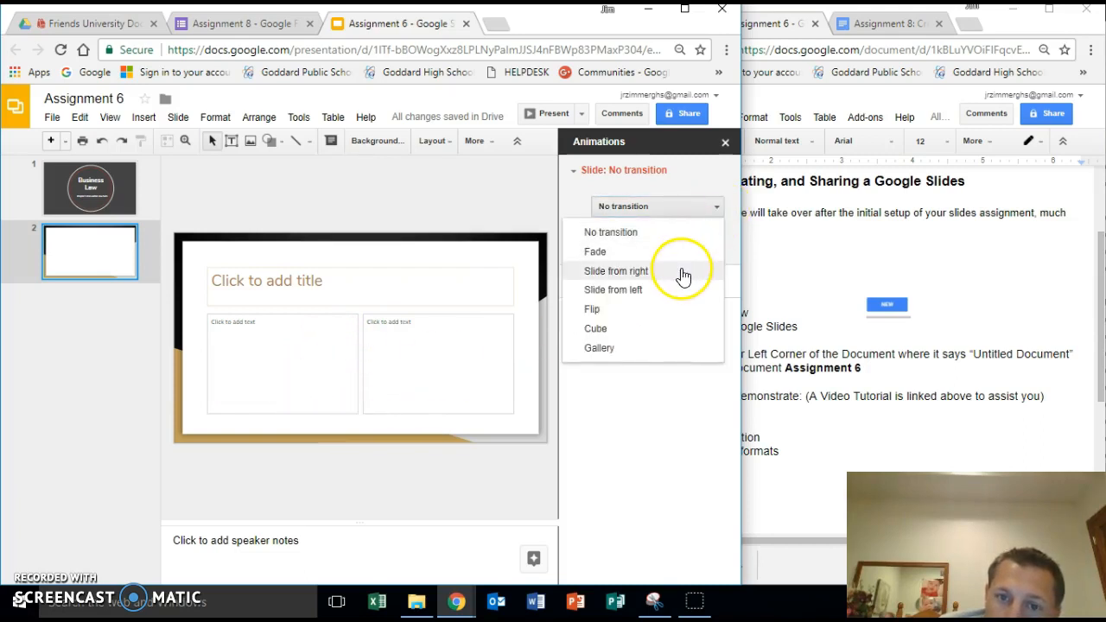
left_click(682, 274)
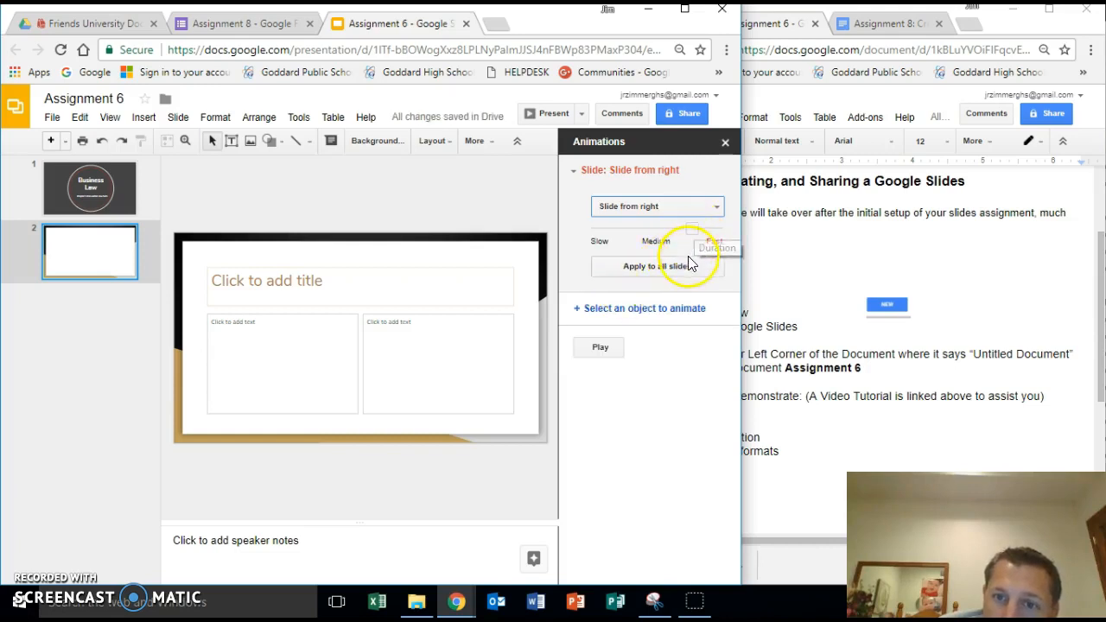
left_click(599, 346)
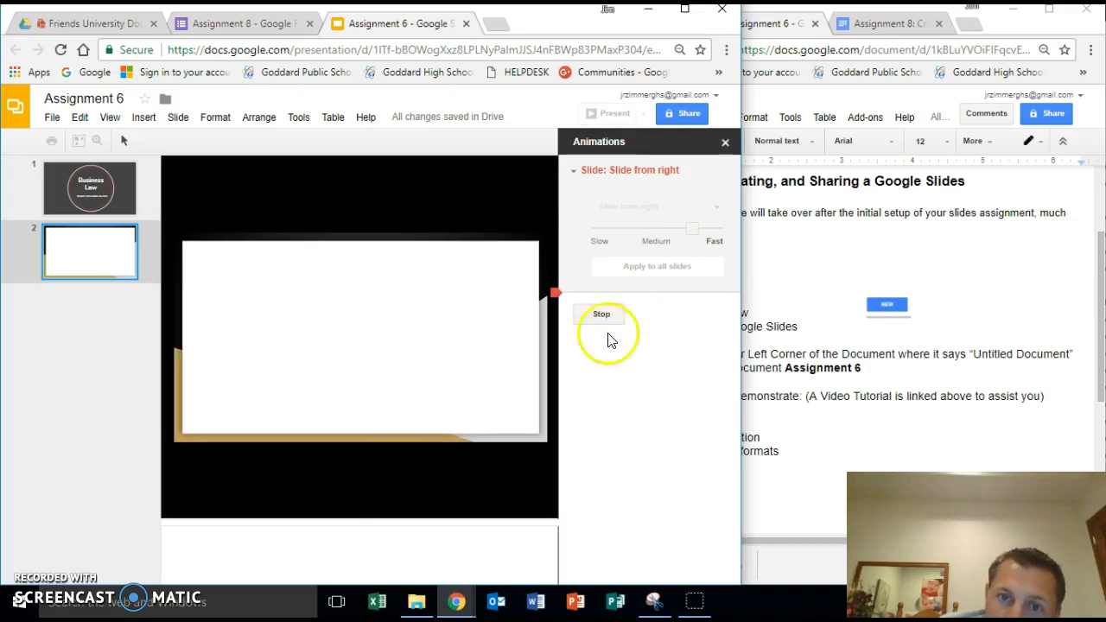
left_click(601, 316)
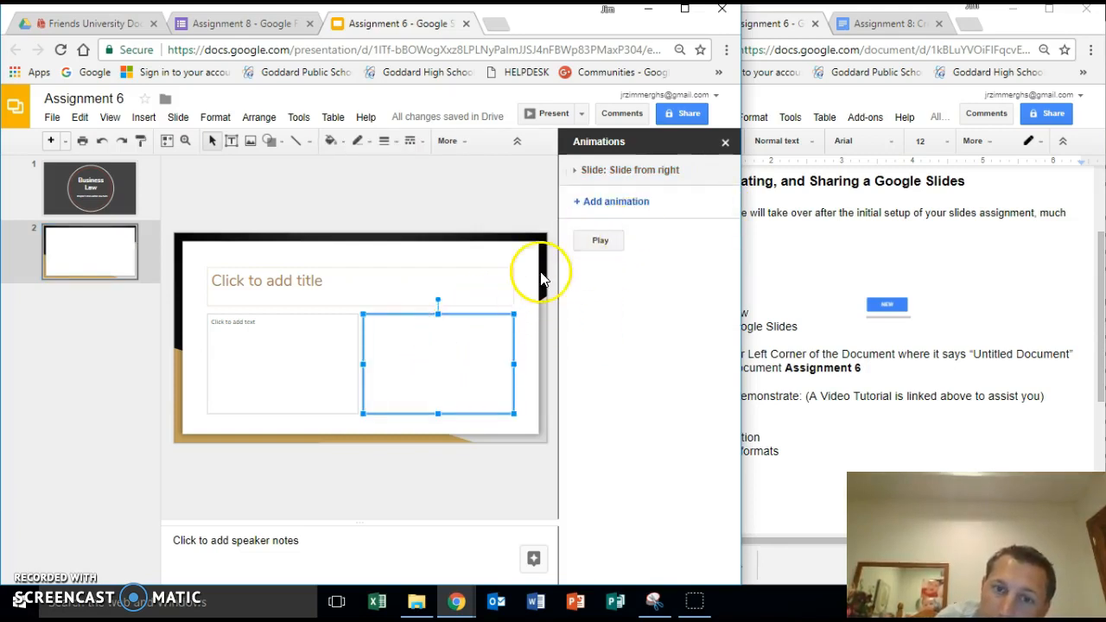
Step: Add a Fade in animation triggered On click to the right-hand text placeholder on the second slide
left_click(603, 207)
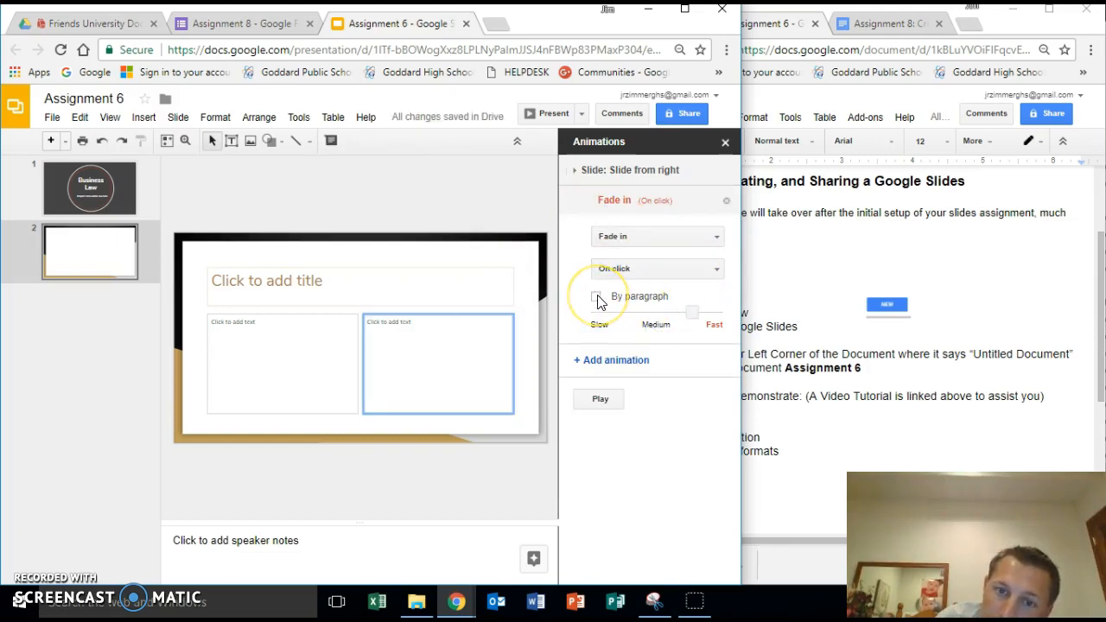
left_click(714, 239)
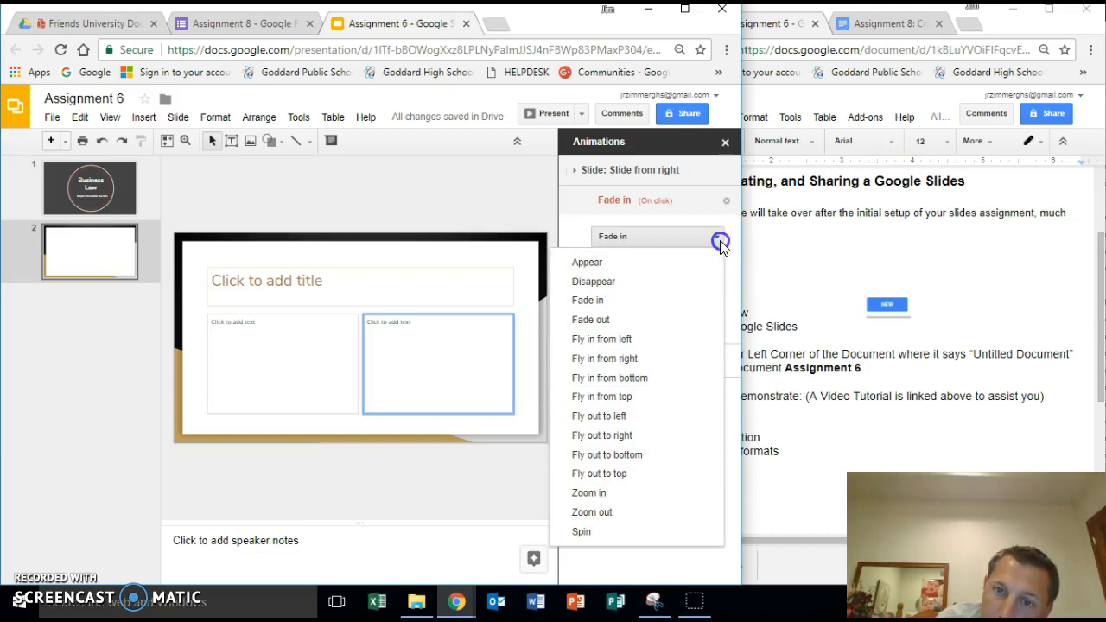
left_click(720, 242)
left_click(717, 272)
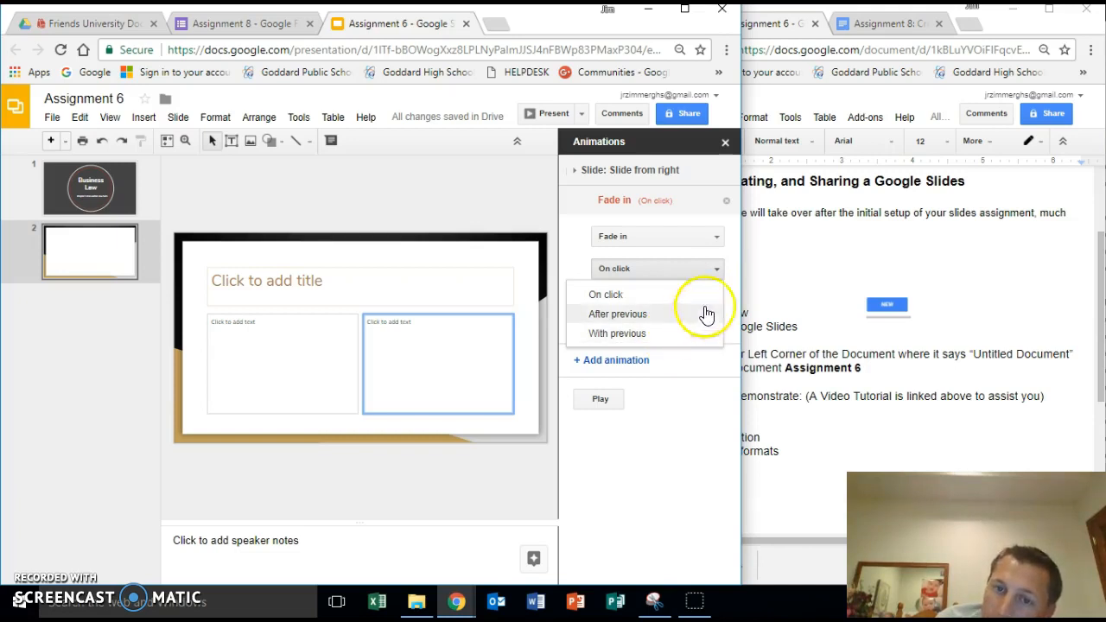
left_click(719, 272)
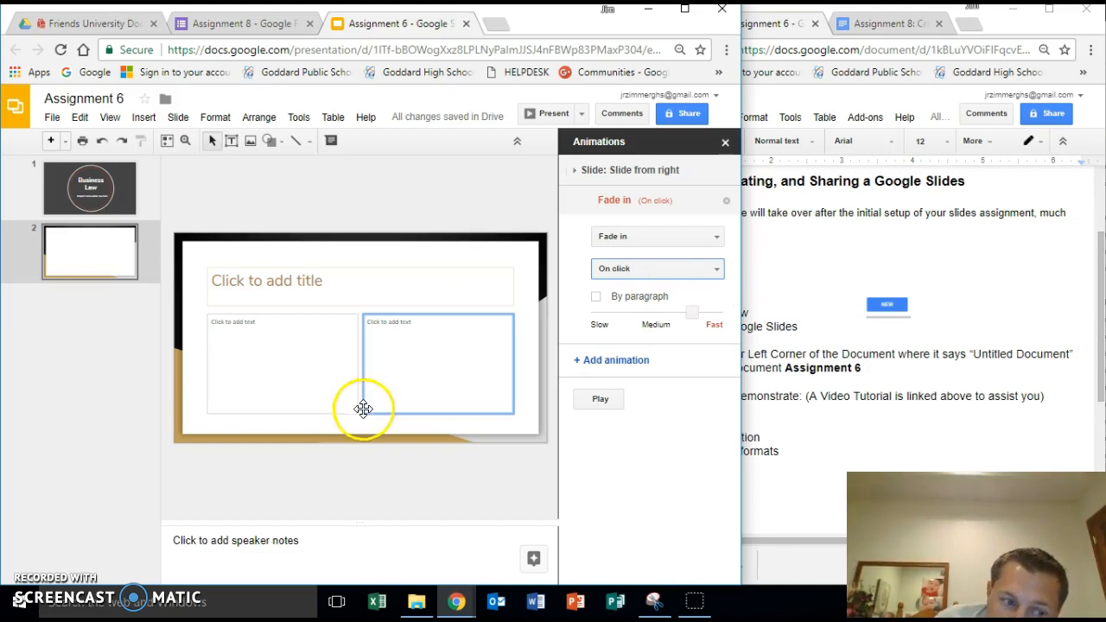
left_click(35, 591)
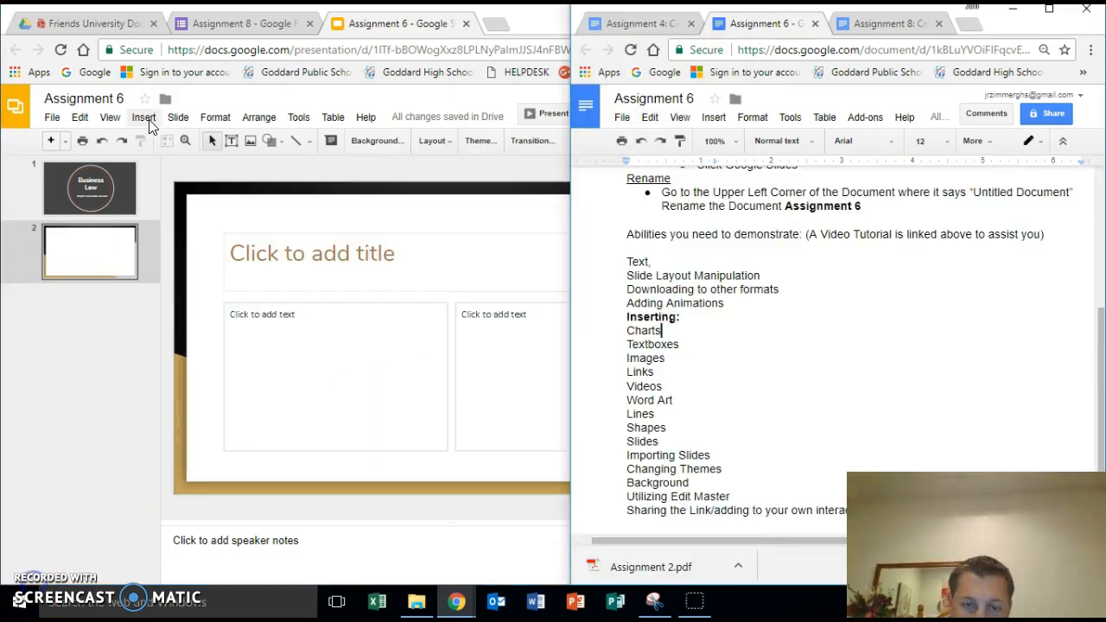
left_click(143, 118)
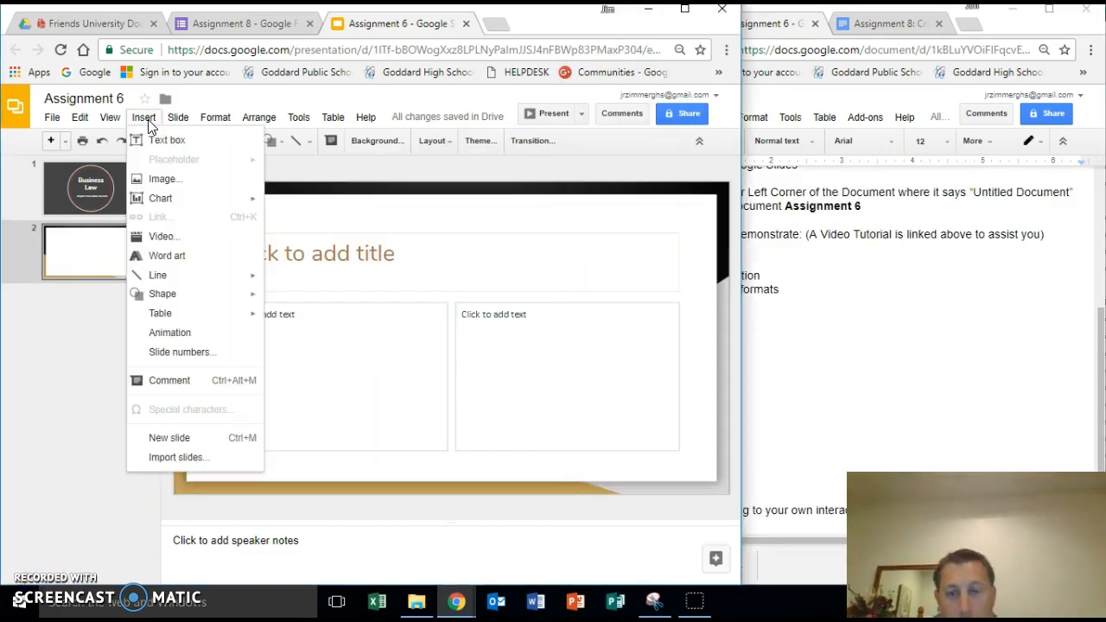
left_click(895, 387)
double_click(898, 388)
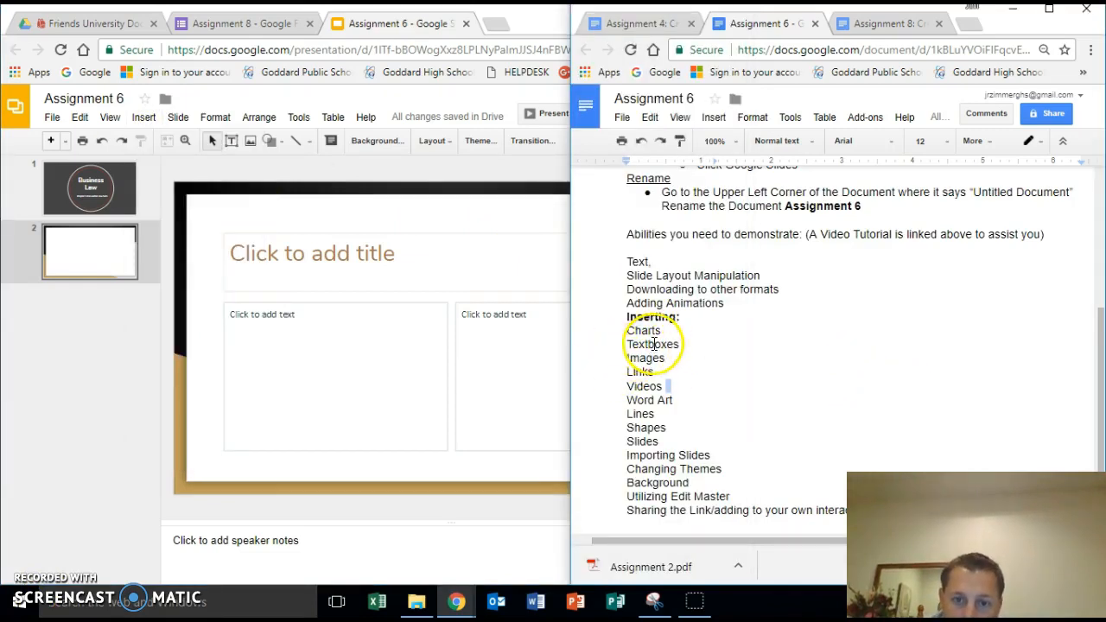
Step: Find the video "How to File a Class Action Lawsuit" through the video search and insert it on the second slide
left_click(145, 117)
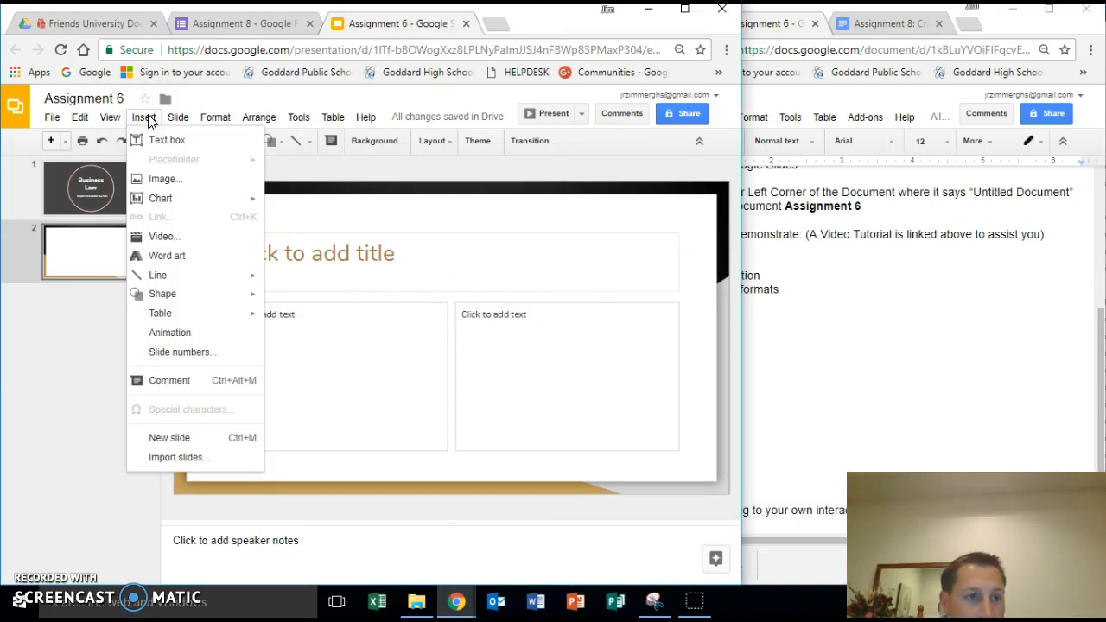
left_click(164, 197)
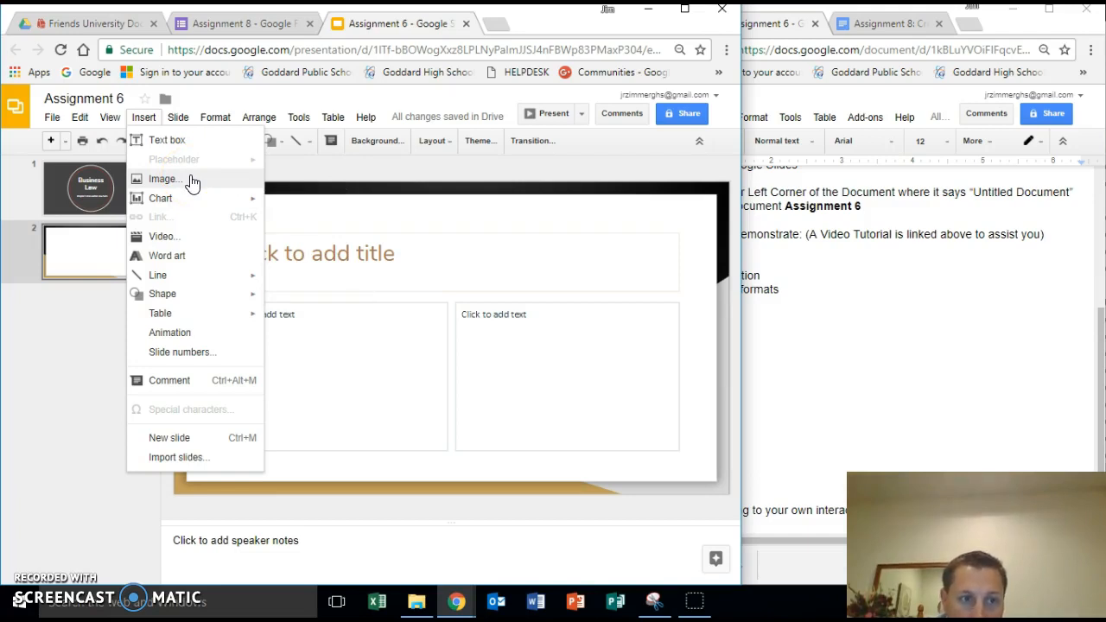
left_click(198, 237)
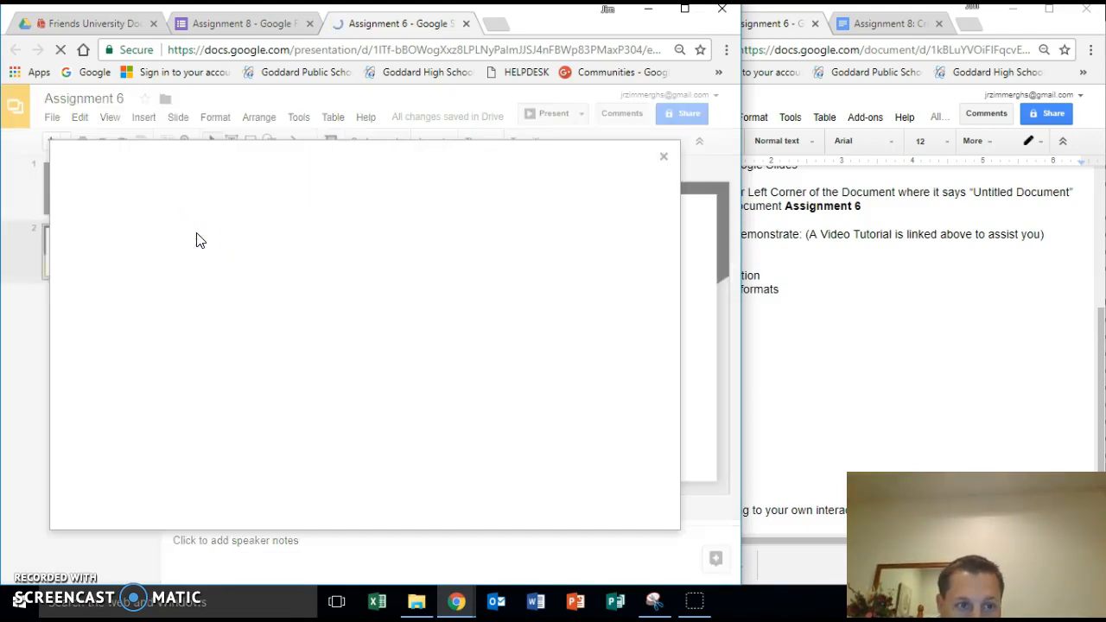
left_click(174, 245)
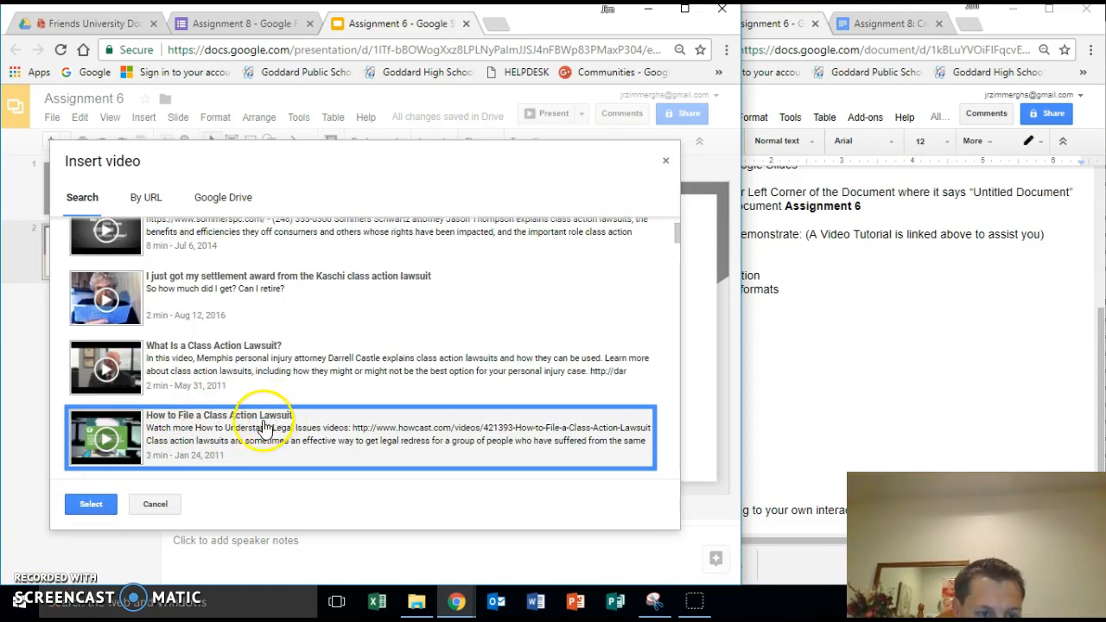
left_click(98, 506)
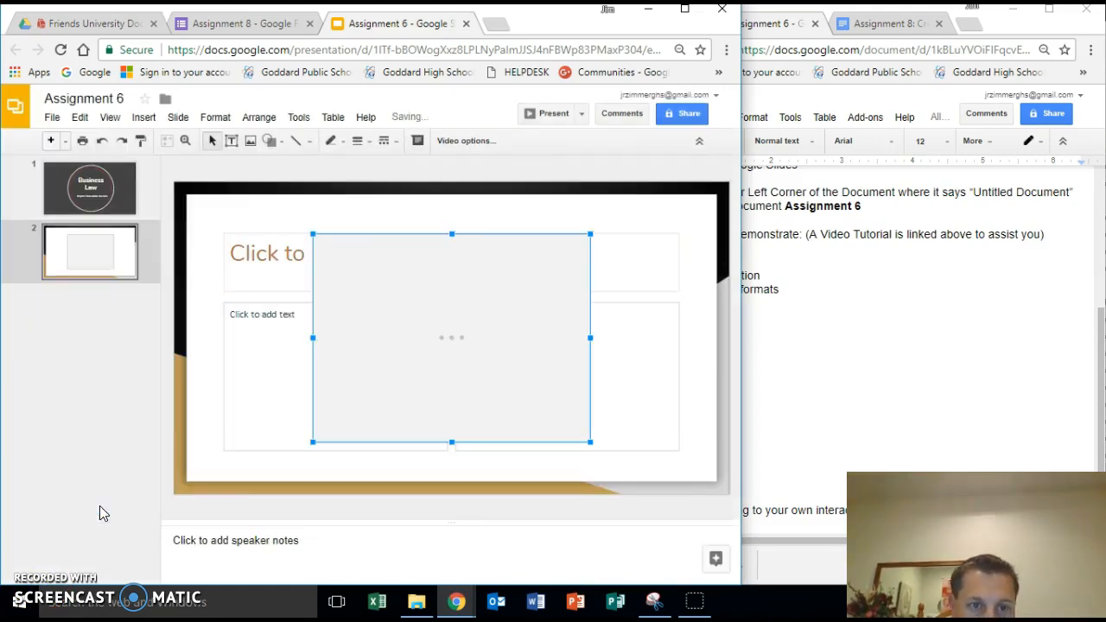
left_click(269, 347)
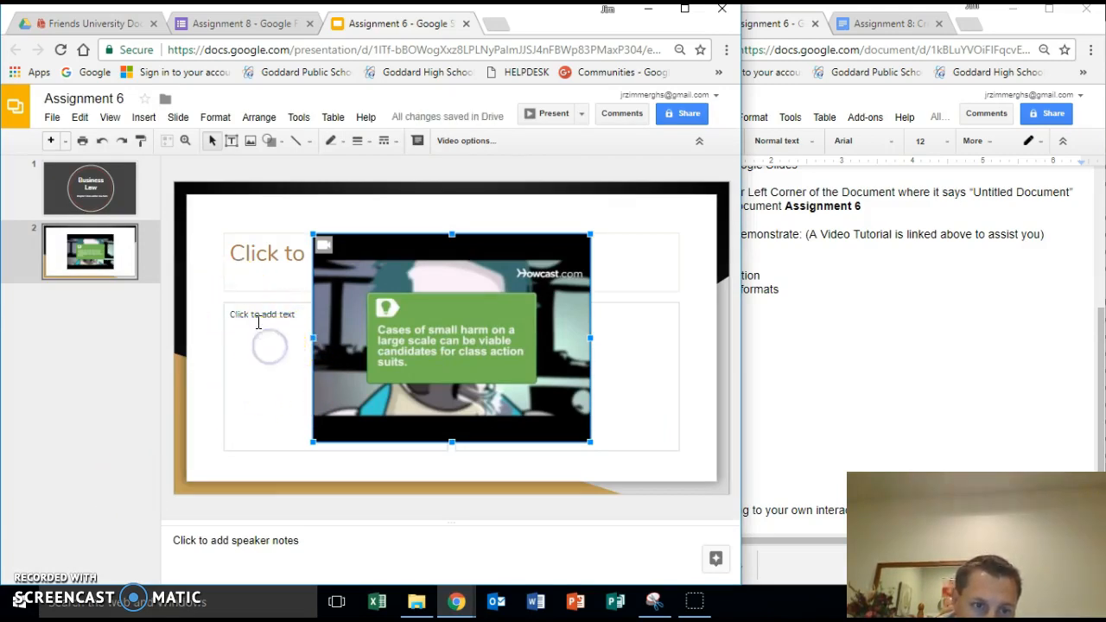